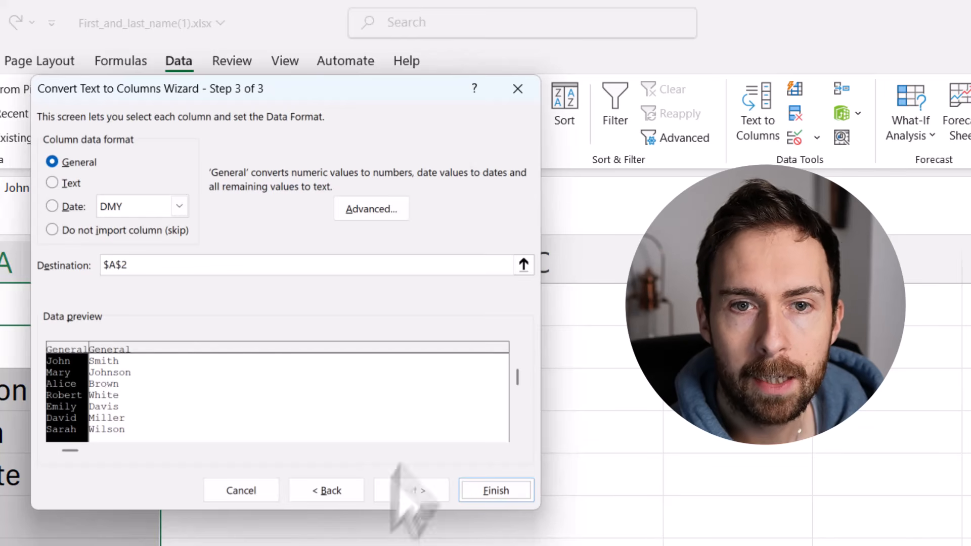
# - Set the Text to Columns destination to cell B2 and finish splitting the full names into the First and Last columns
pyautogui.click(524, 265)
pyautogui.click(386, 349)
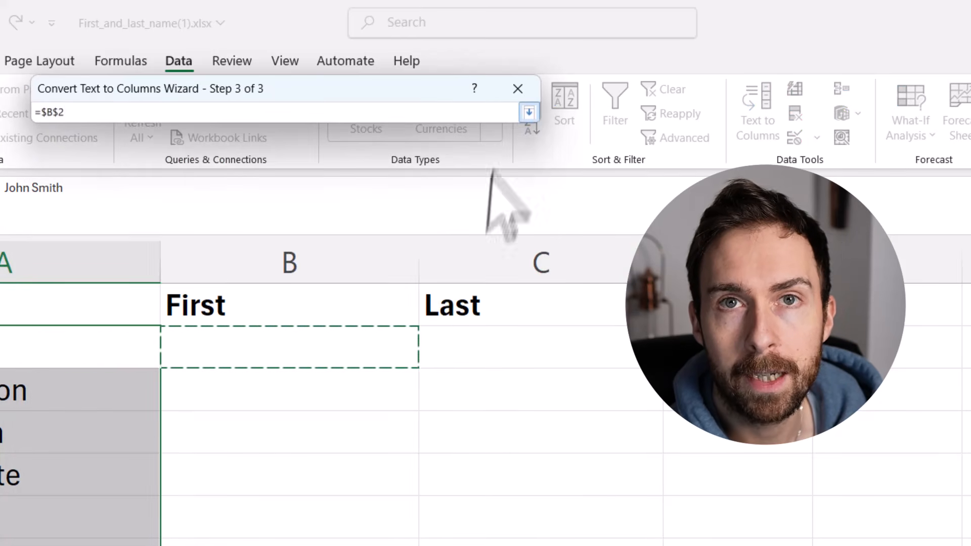
pyautogui.click(529, 111)
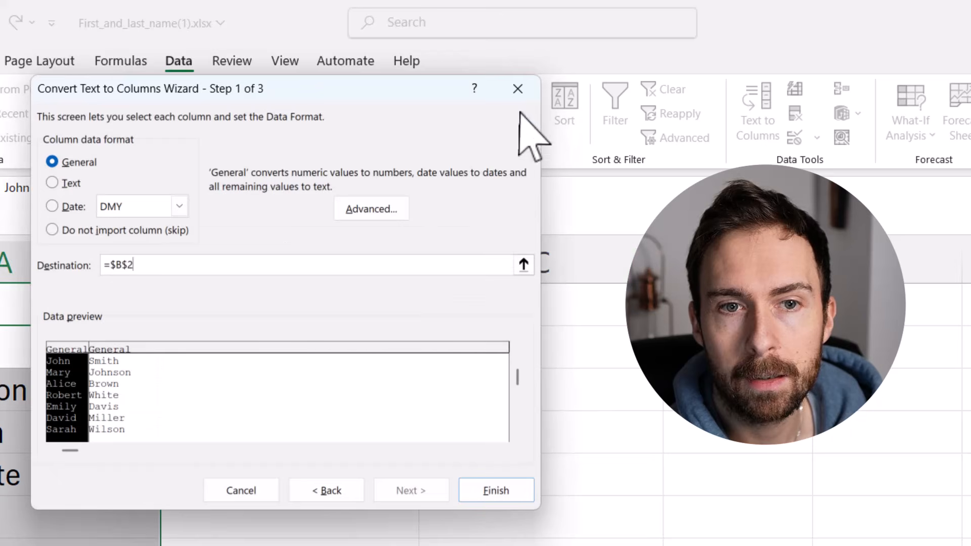
pyautogui.click(497, 496)
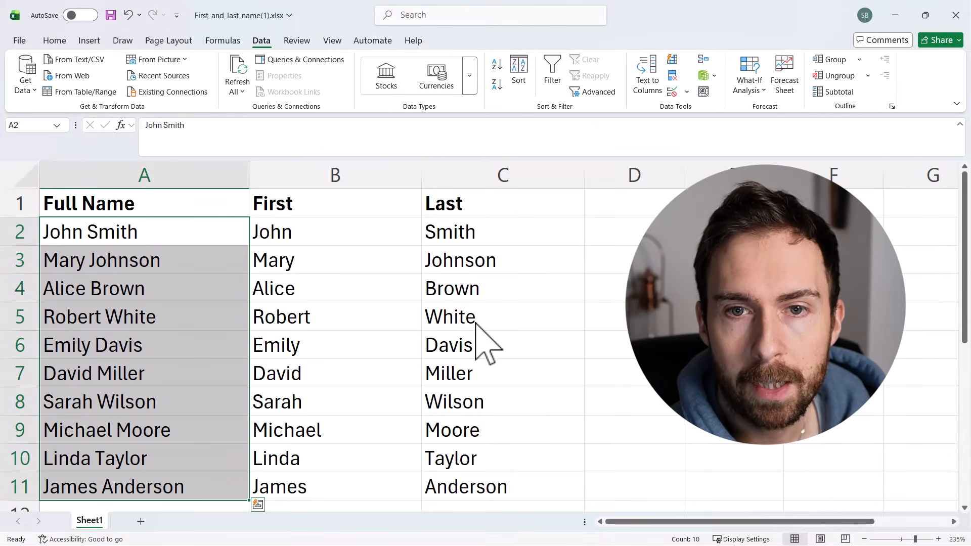
pyautogui.click(620, 310)
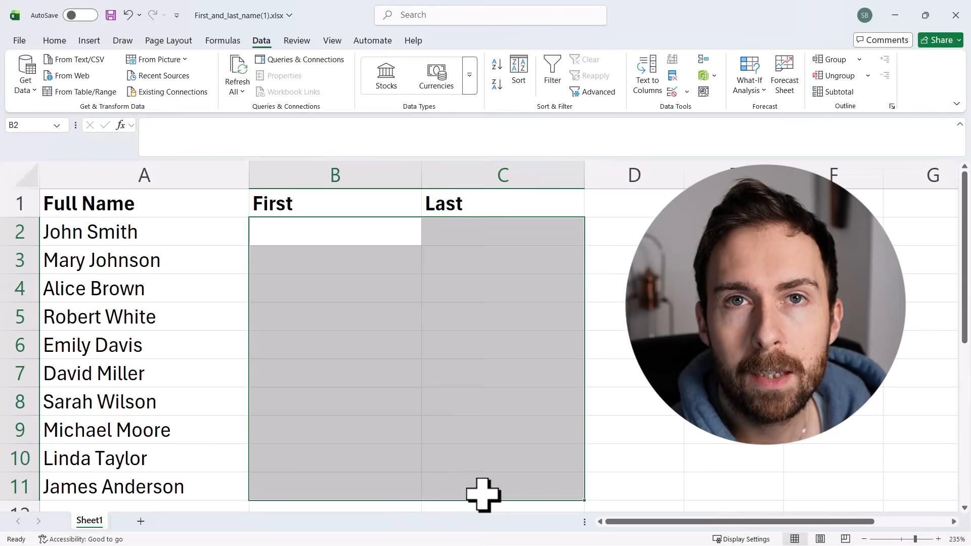
# - Enter =LEFT(A2, SEARCH(" ", A2) - 1) in B2 and fill the formula down to B11
pyautogui.click(313, 238)
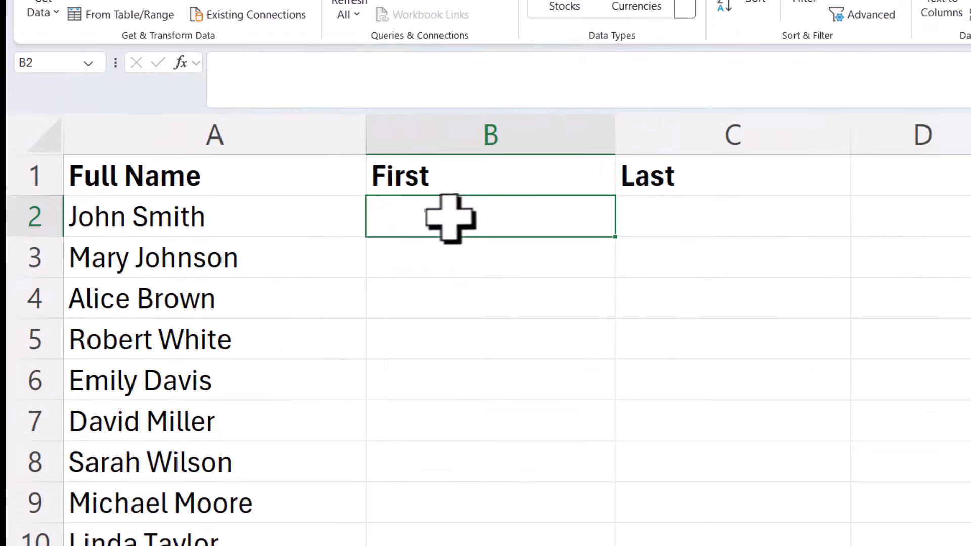
pyautogui.doubleClick(309, 232)
pyautogui.write('=LEFT(A2, SEARCH(" ", A2) - 1)')
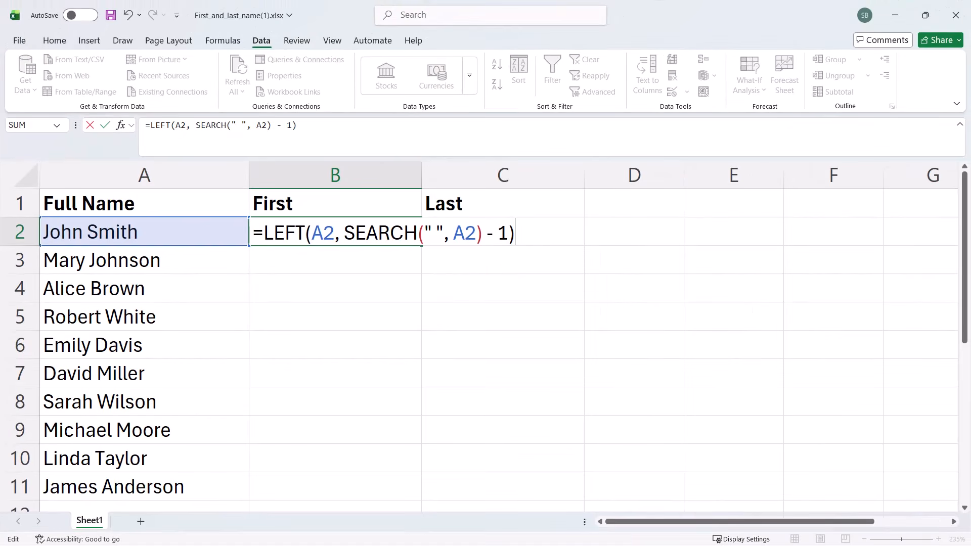
pyautogui.press('Return')
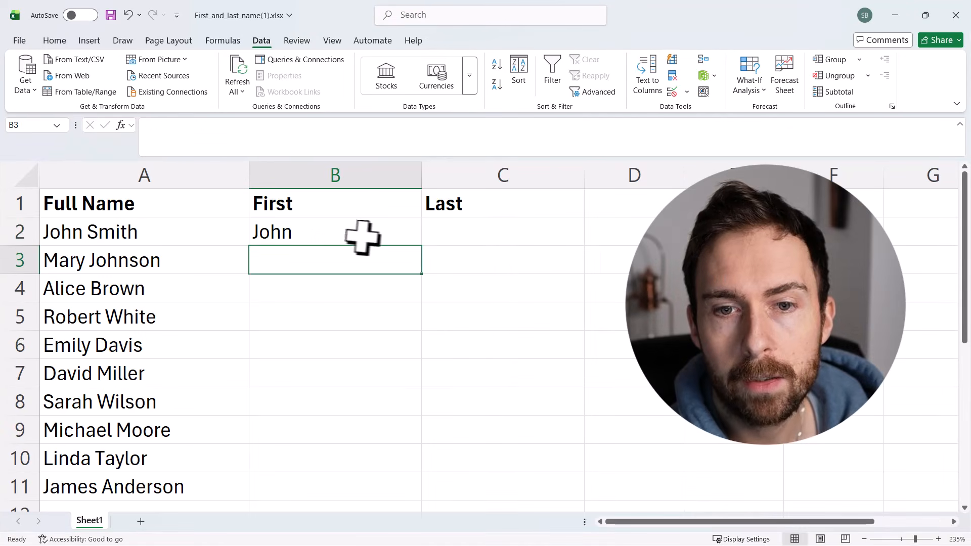
pyautogui.click(397, 240)
pyautogui.moveTo(422, 247); pyautogui.dragTo(385, 495)
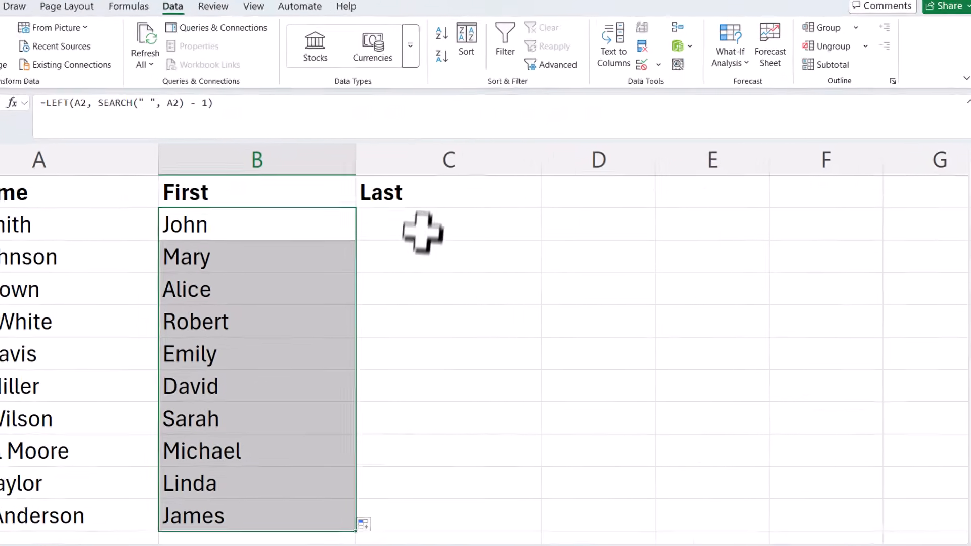
# - Enter =RIGHT(A2, LEN(A2) - SEARCH(" ", A2)) in C2 and fill the formula down to C11
pyautogui.click(484, 227)
pyautogui.write('=RIGHT(A2, LEN(A2) - SEARCH(" ", A2))')
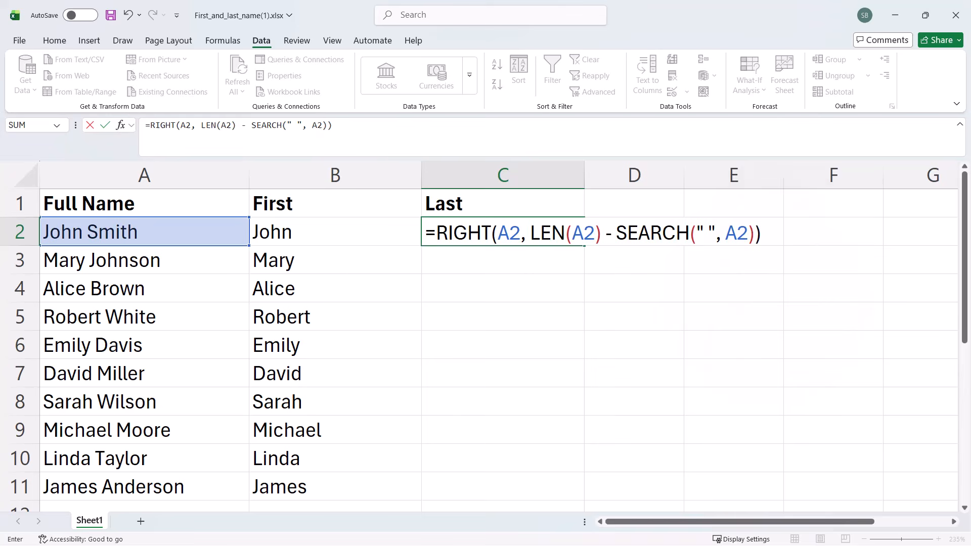
pyautogui.press('Return')
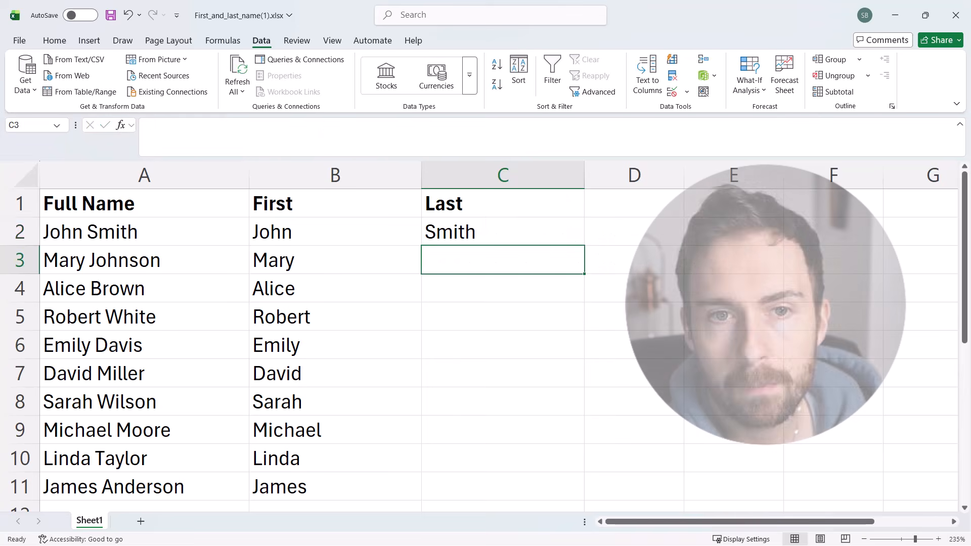
pyautogui.click(503, 232)
pyautogui.moveTo(585, 246); pyautogui.dragTo(585, 496)
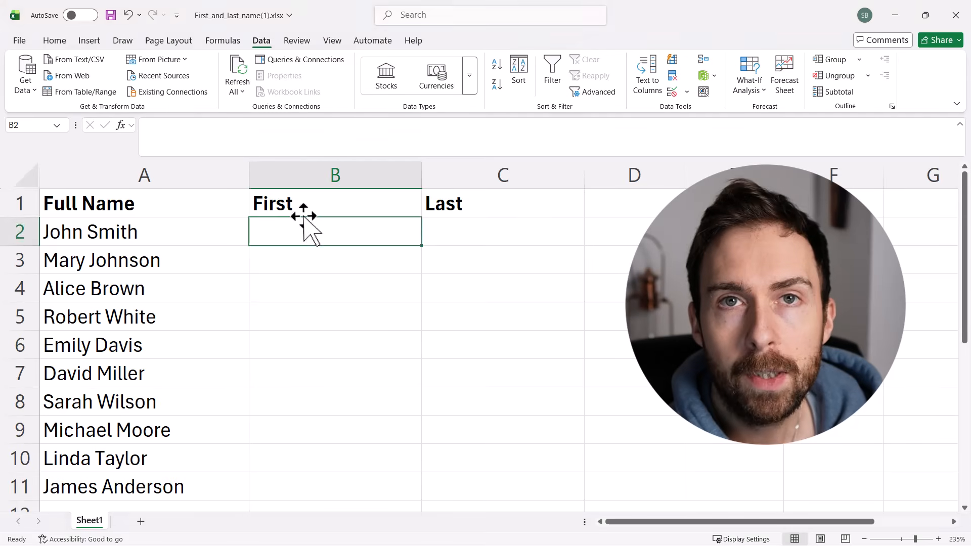
# - Enter =TEXTBEFORE(A2, " ") in B2 and fill the formula down to B11
pyautogui.click(303, 212)
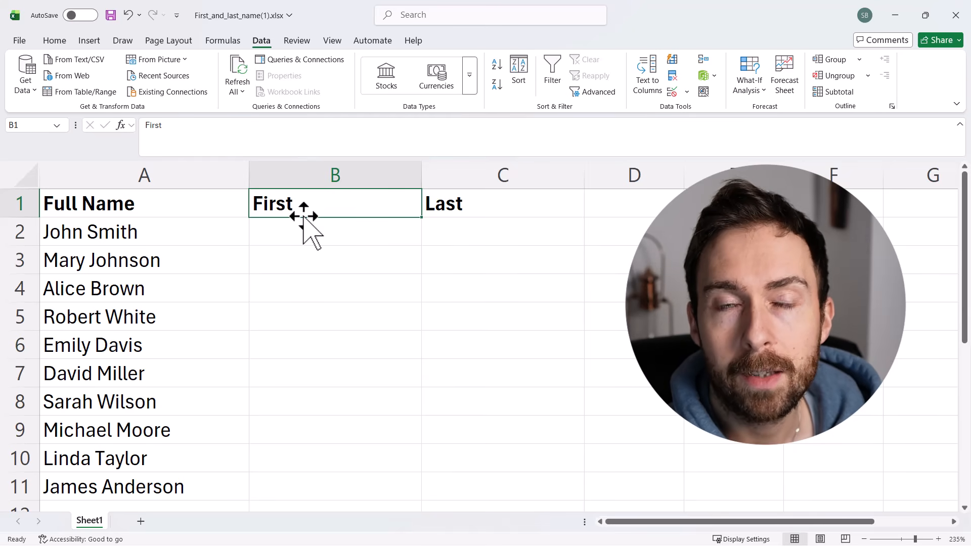
pyautogui.doubleClick(291, 231)
pyautogui.write('=TE')
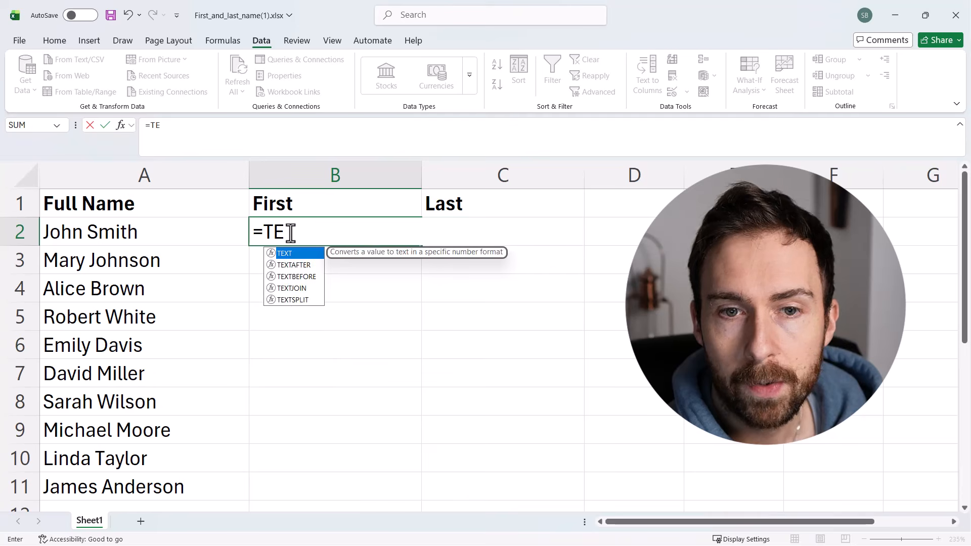
pyautogui.write('XTBEFORE')
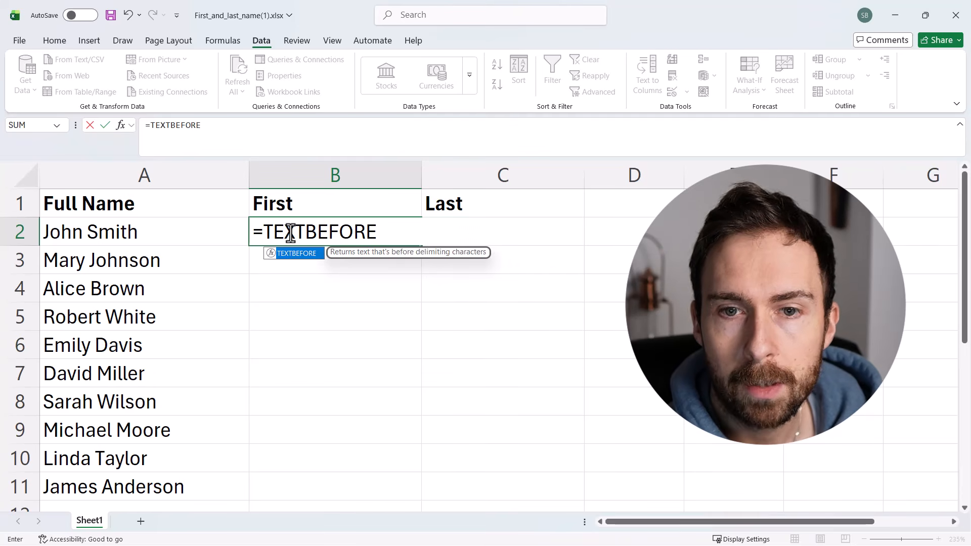
pyautogui.write('(')
pyautogui.click(173, 237)
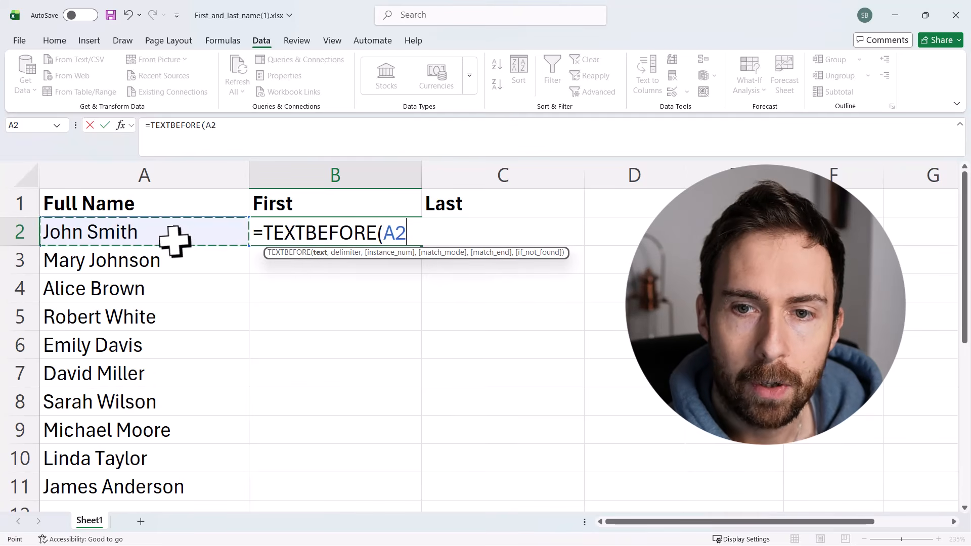
pyautogui.write(', "')
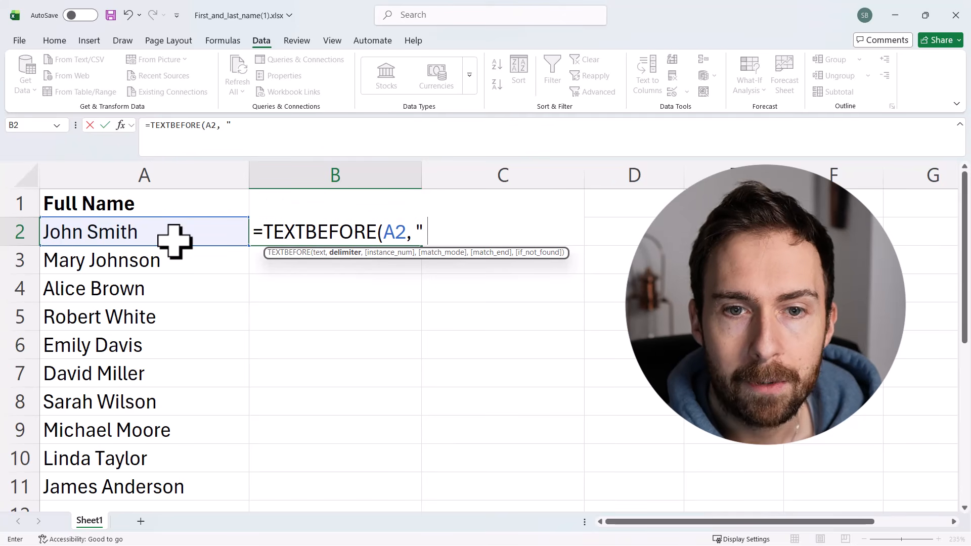
pyautogui.write(' ")')
pyautogui.press('Return')
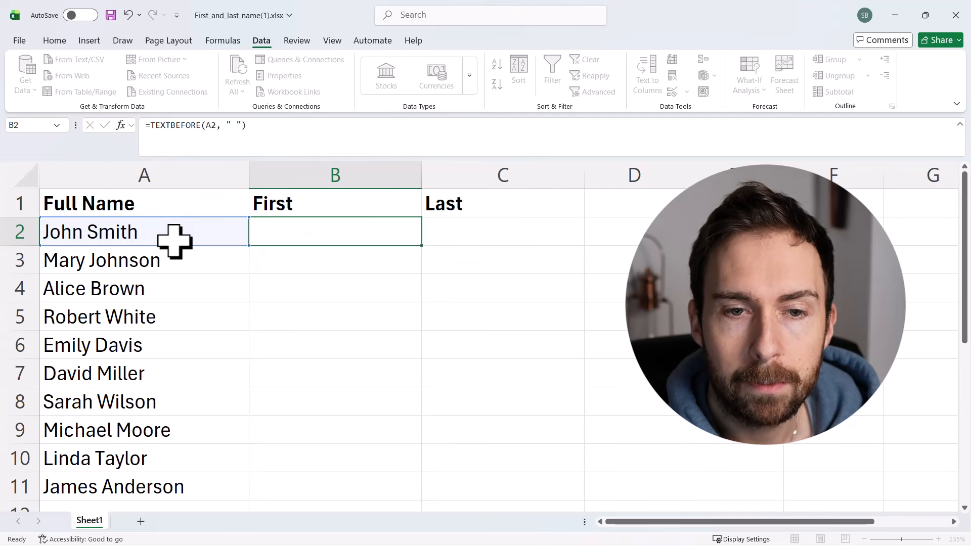
pyautogui.click(349, 238)
pyautogui.moveTo(422, 247); pyautogui.dragTo(399, 499)
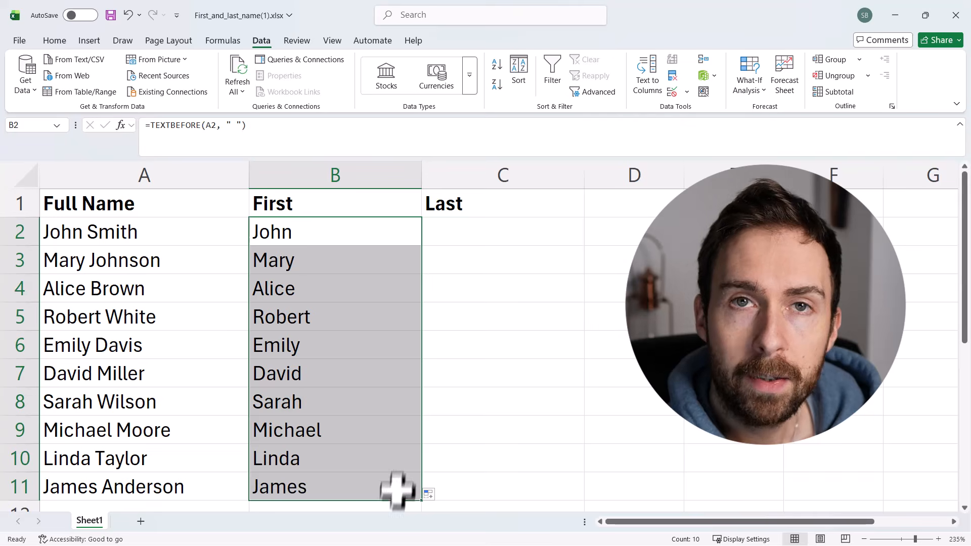
# - Enter =TEXTAFTER(A2, " ") in C2 and fill the formula down to C11
pyautogui.click(463, 233)
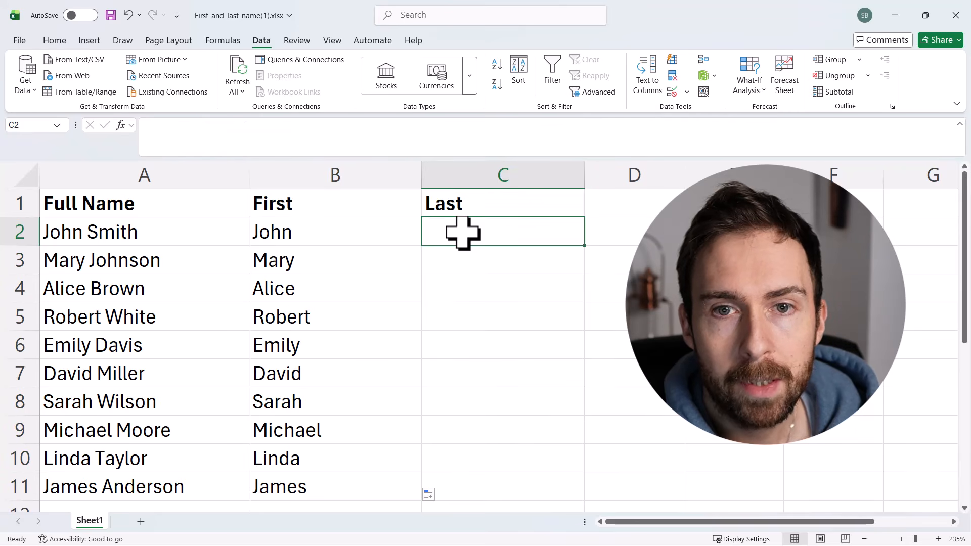
pyautogui.write('=TEXTAFTER(')
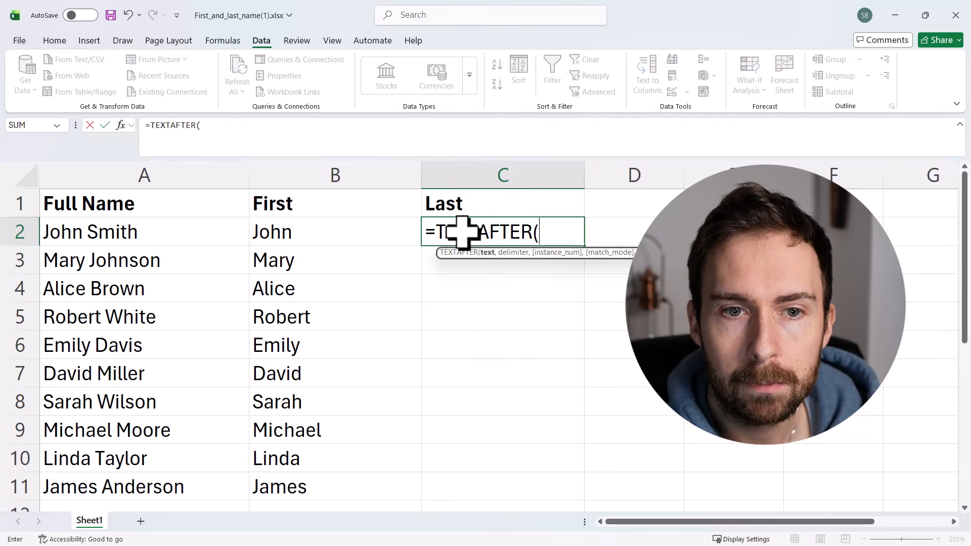
pyautogui.click(212, 230)
pyautogui.write(', " "')
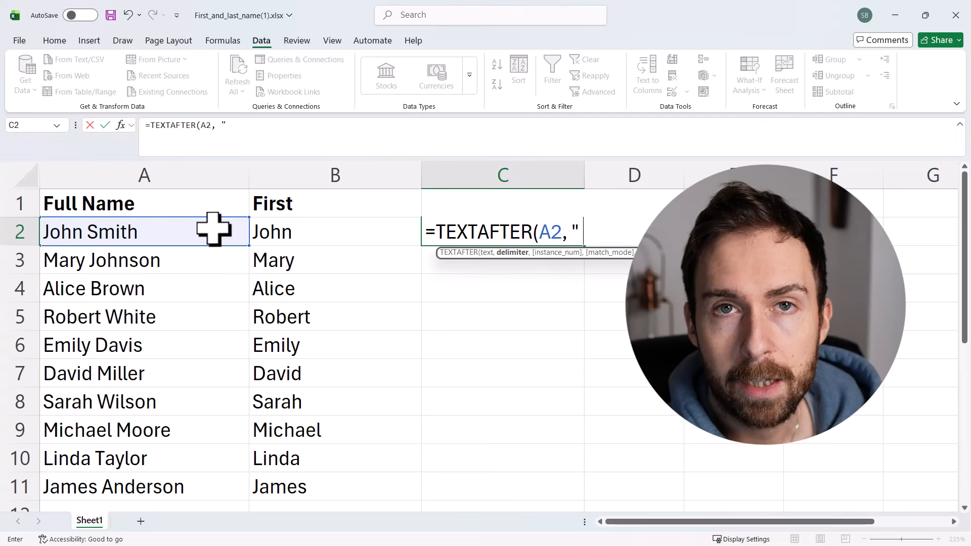
pyautogui.write(')')
pyautogui.press('Return')
pyautogui.click(576, 238)
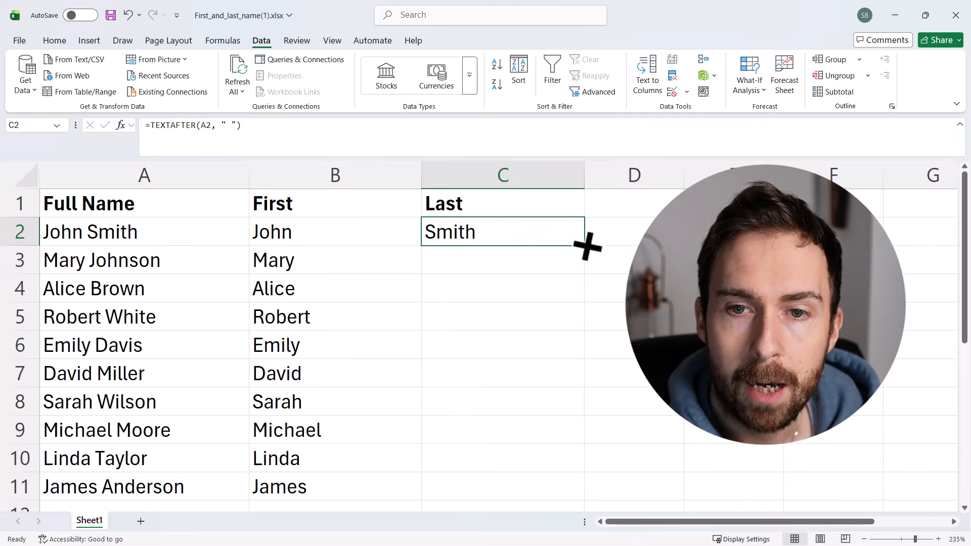
pyautogui.moveTo(585, 245); pyautogui.dragTo(545, 497)
pyautogui.click(618, 427)
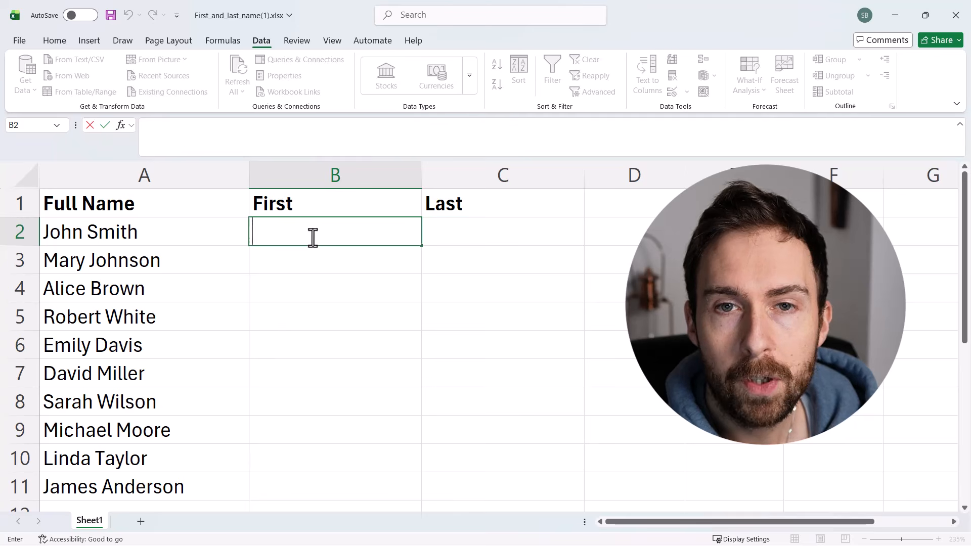
# - Enter the first name from A2 in B2 and Flash Fill the rest of the First column
pyautogui.write('John')
pyautogui.press('Return')
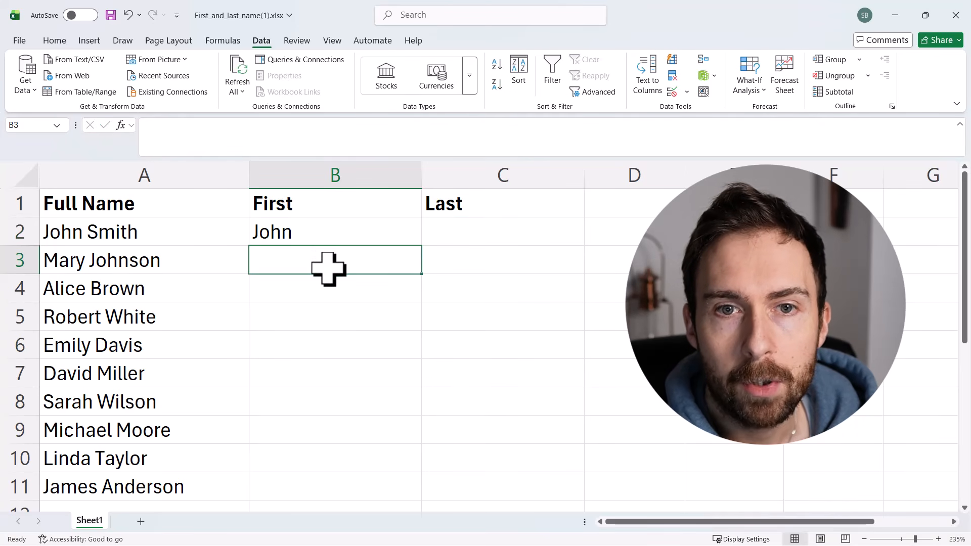
pyautogui.hotkey('ctrl', 'e')
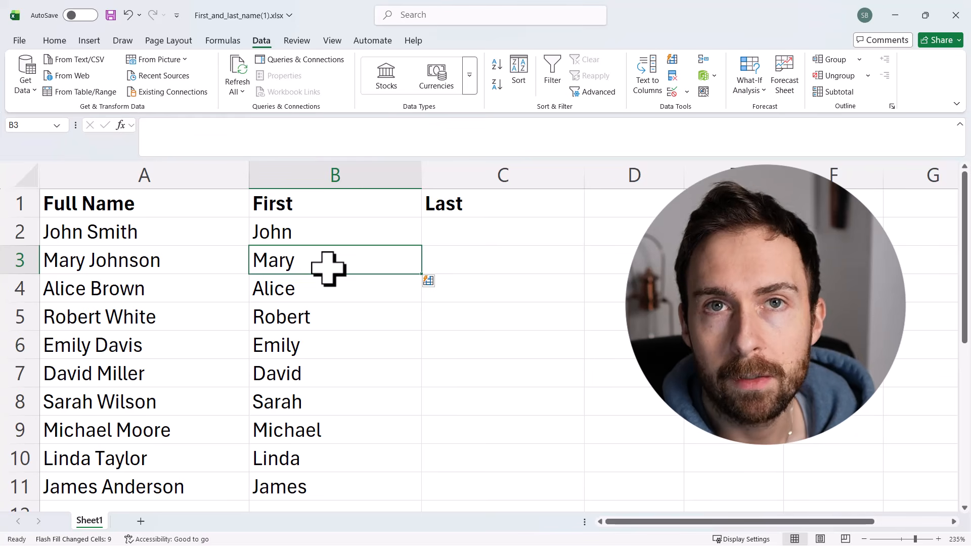
# - Enter the last name from A2 in C2 and Flash Fill the rest of the Last column
pyautogui.click(468, 235)
pyautogui.write('Smith')
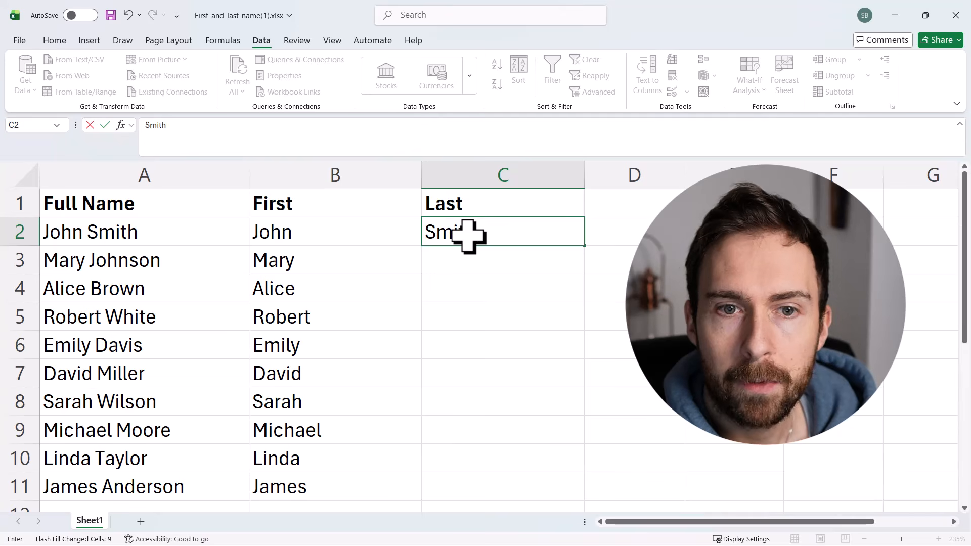
pyautogui.press('Return')
pyautogui.hotkey('ctrl', 'e')
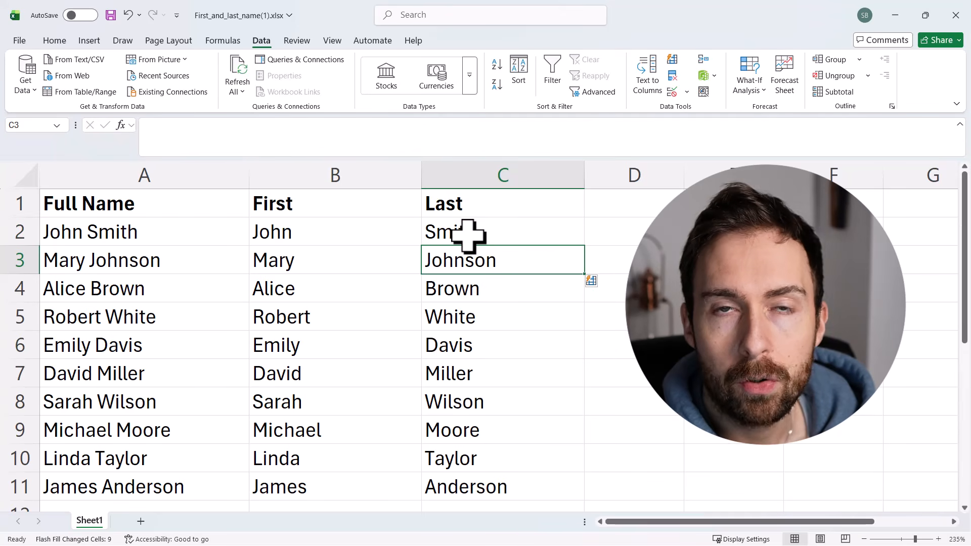